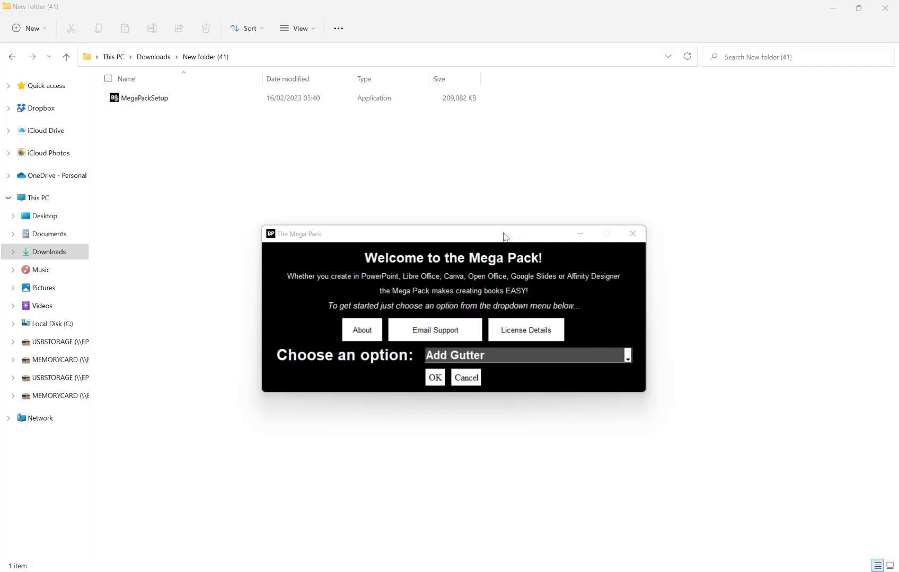
- Launch the AI Image Generation tool from the Mega Pack and reposition its window
{"action": "mouse_move", "coordinate": [476, 237]}
{"action": "left_mouse_down"}
{"action": "mouse_move", "coordinate": [465, 247]}
{"action": "mouse_move", "coordinate": [435, 234]}
{"action": "mouse_move", "coordinate": [556, 165]}
{"action": "mouse_move", "coordinate": [466, 234]}
{"action": "left_mouse_up"}
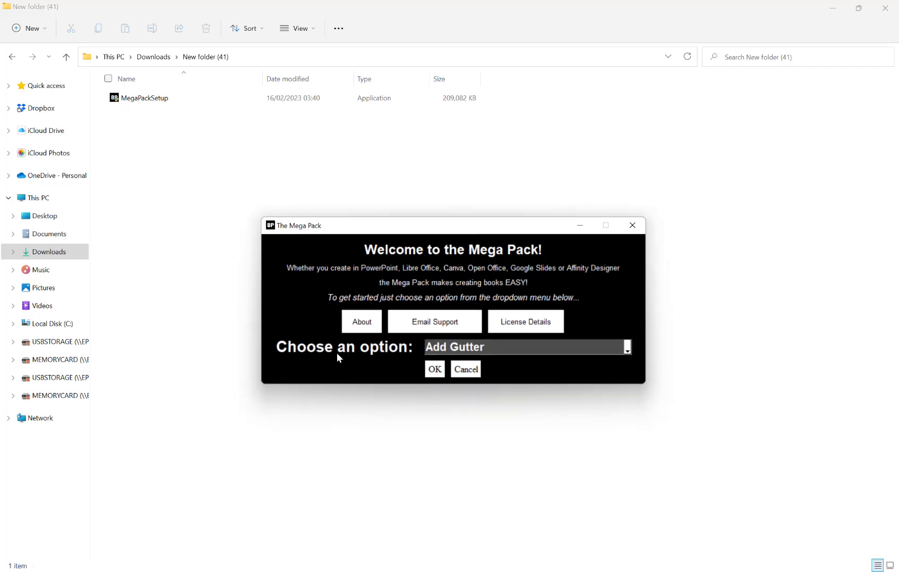
{"action": "left_click", "coordinate": [490, 350]}
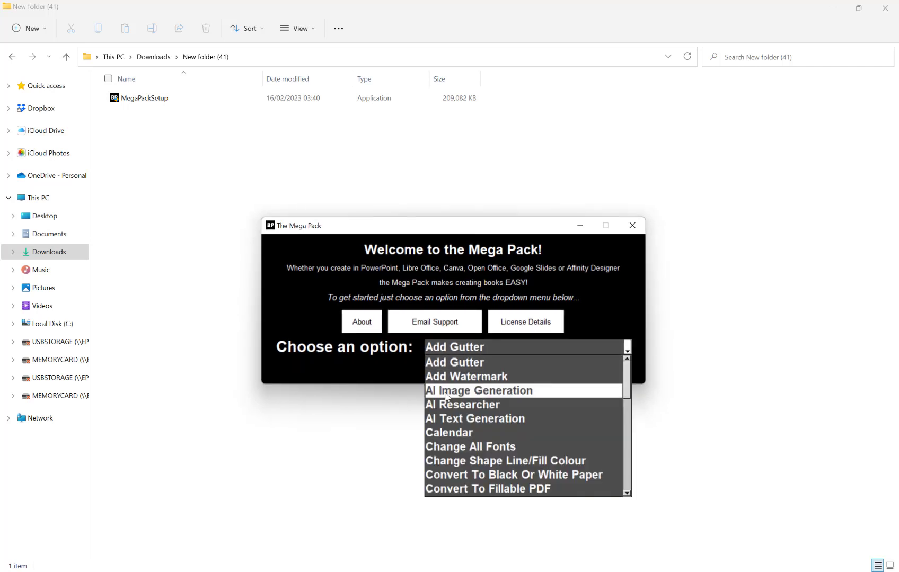
{"action": "left_click", "coordinate": [467, 395]}
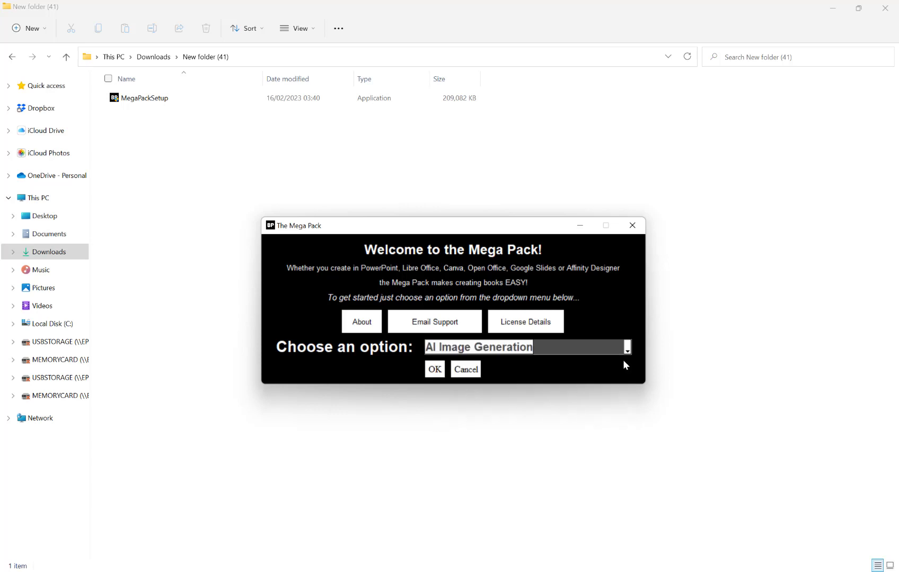
{"action": "left_click", "coordinate": [435, 370]}
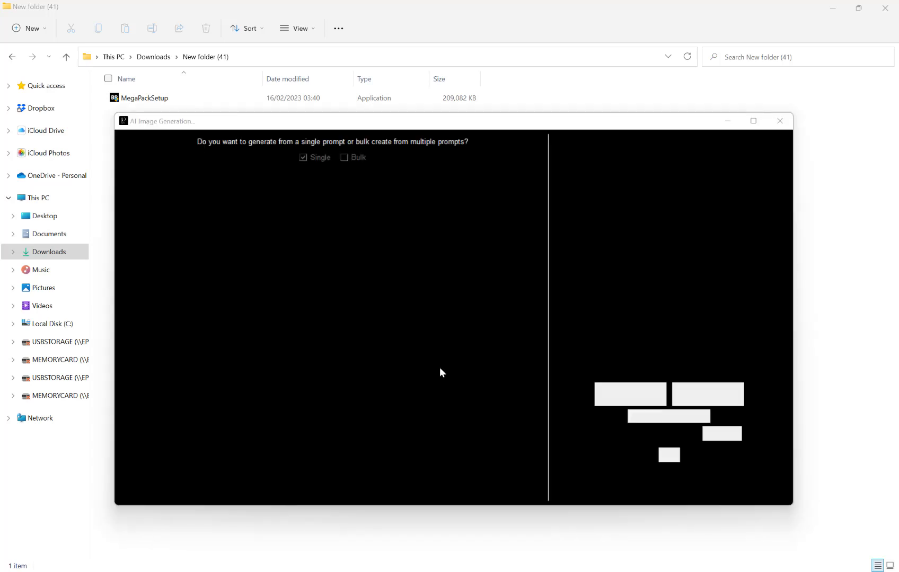
{"action": "left_click_drag", "start_coordinate": [507, 127], "coordinate": [504, 148]}
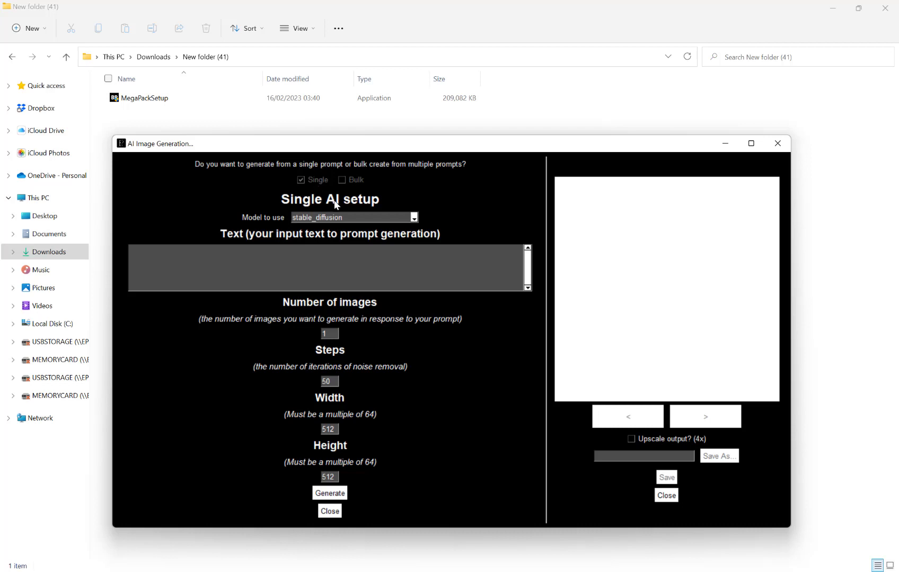
- Look through the available AI models and choose colorbook as the model to use
{"action": "left_click", "coordinate": [384, 217]}
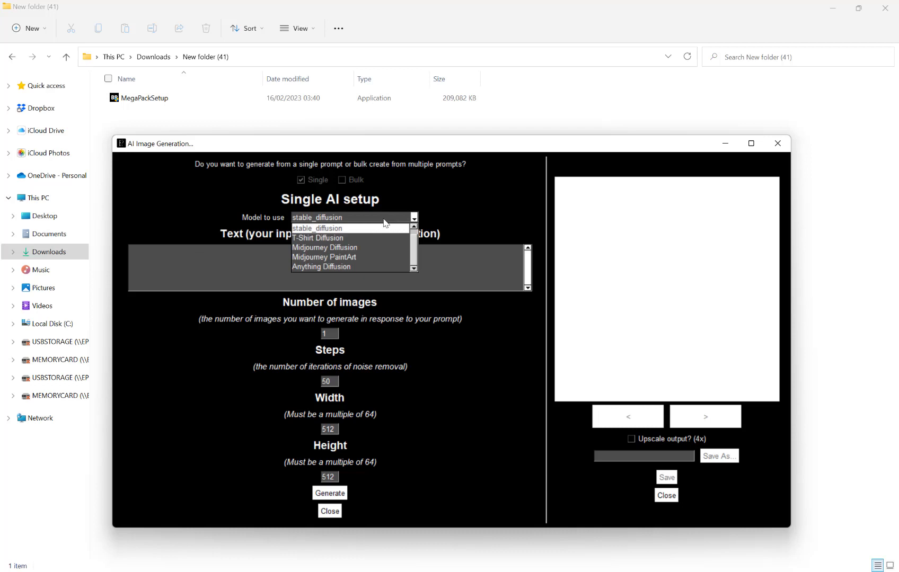
{"action": "scroll", "coordinate": [415, 256], "scroll_direction": "up", "scroll_amount": 1}
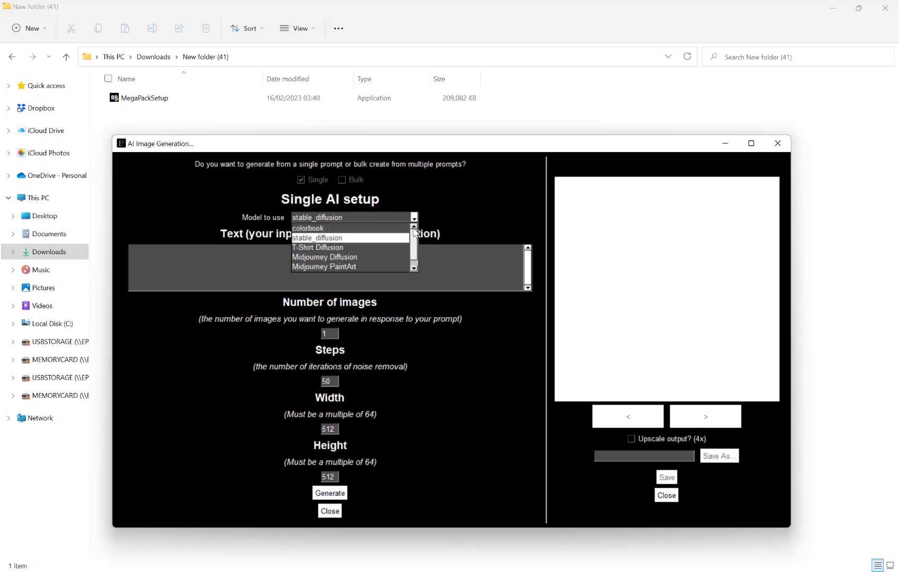
{"action": "scroll", "coordinate": [410, 244], "scroll_direction": "down", "scroll_amount": 1}
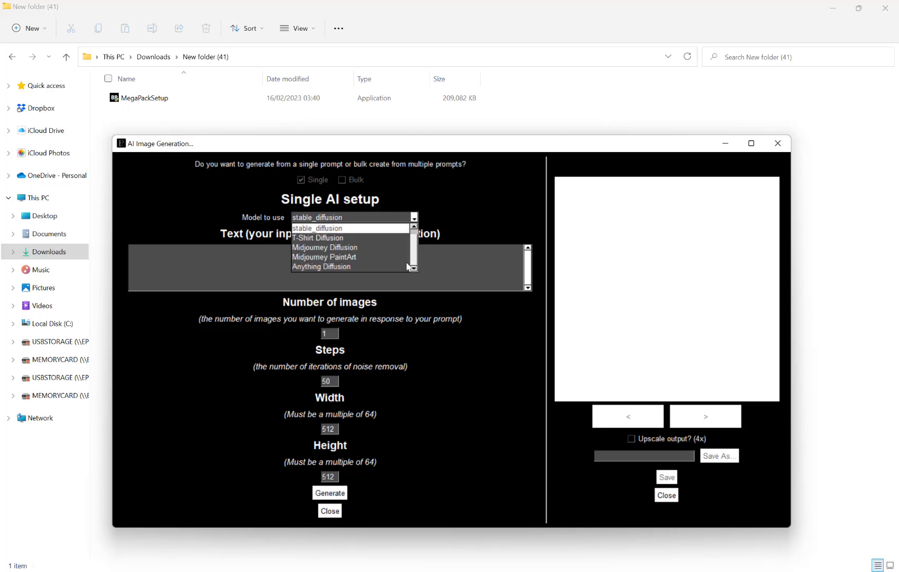
{"action": "scroll", "coordinate": [409, 265], "scroll_direction": "up", "scroll_amount": 1}
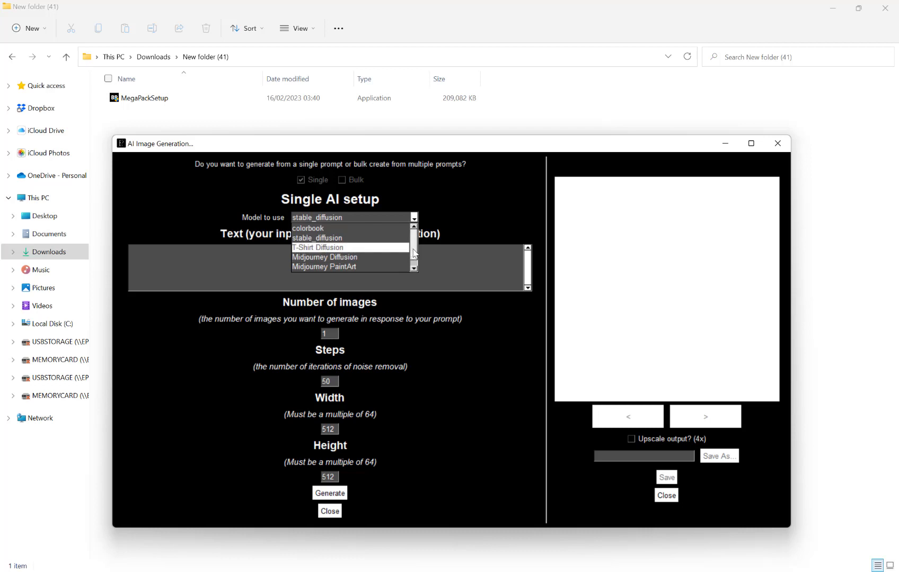
{"action": "scroll", "coordinate": [411, 255], "scroll_direction": "down", "scroll_amount": 1}
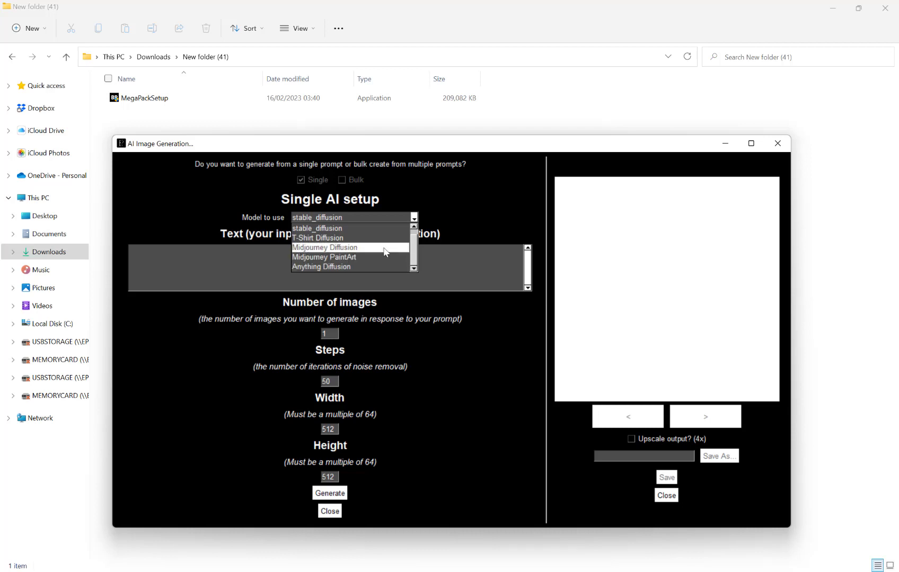
{"action": "scroll", "coordinate": [415, 241], "scroll_direction": "up", "scroll_amount": 1}
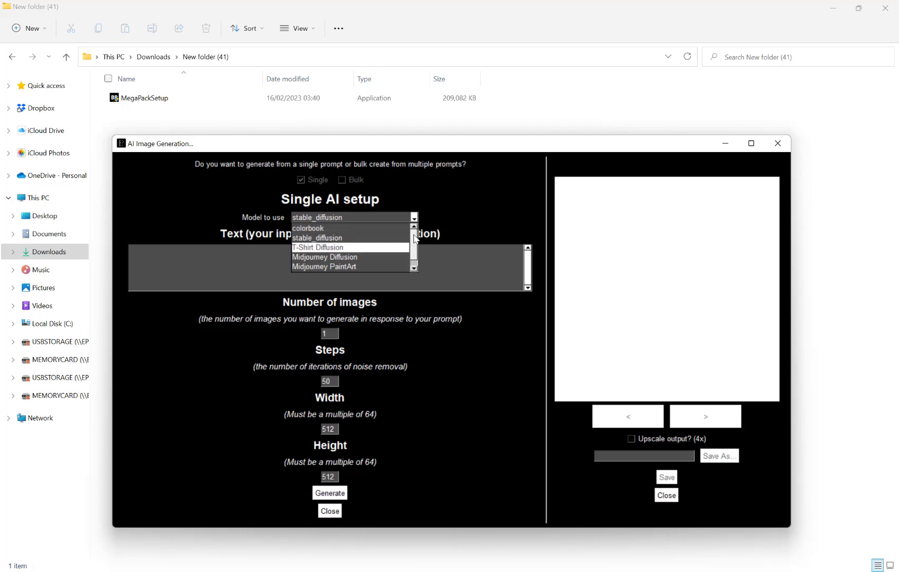
{"action": "left_click", "coordinate": [384, 233]}
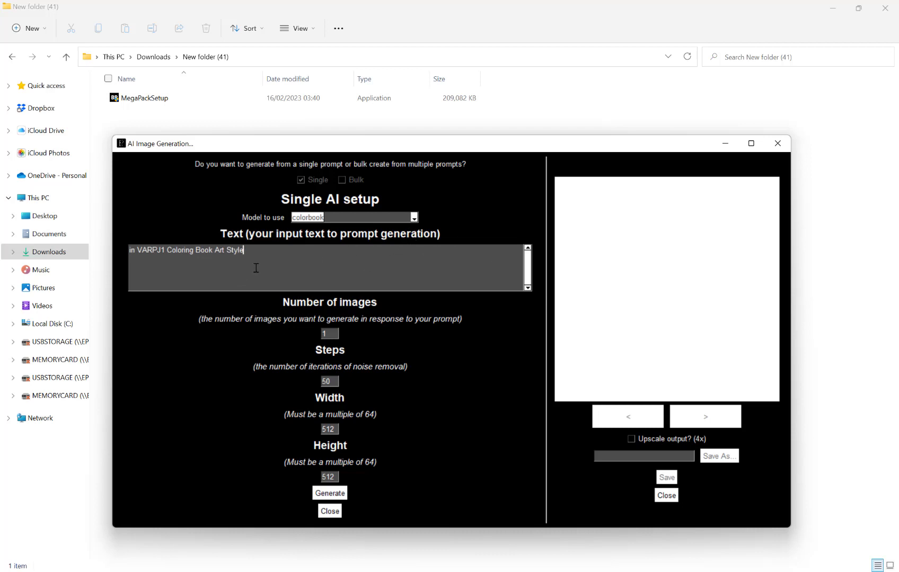
- Complete the prompt as "cute kawaii dog in VARPJ1 Coloring Book Art Style" and set the number of images to 8
{"action": "left_click", "coordinate": [130, 250]}
{"action": "type", "text": "cute kawa"}
{"action": "type", "text": "ii c"}
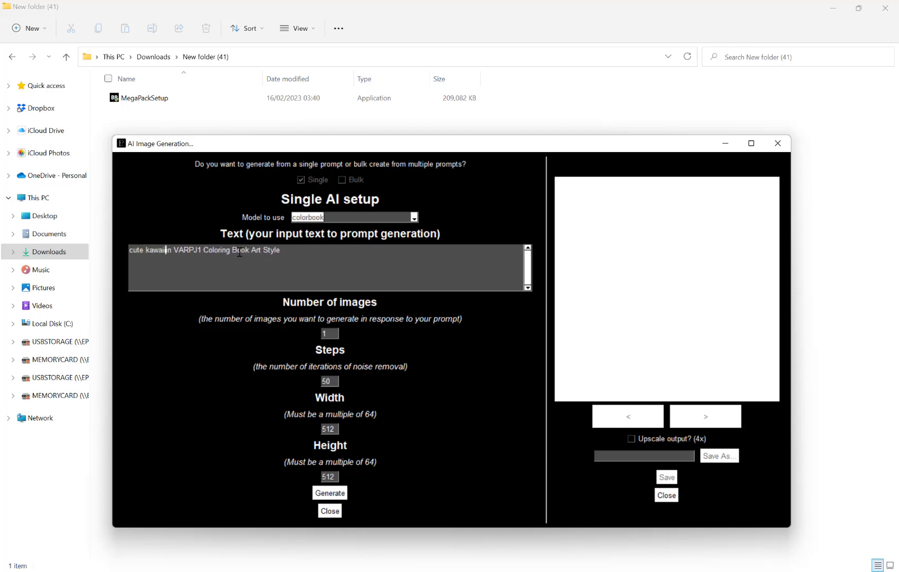
{"action": "type", "text": "og"}
{"action": "left_click", "coordinate": [323, 333]}
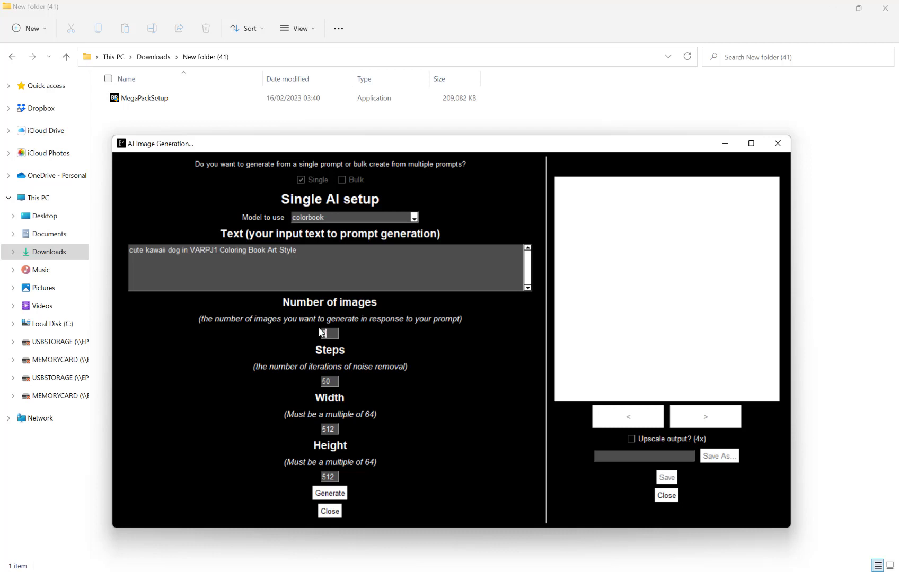
{"action": "type", "text": "8"}
- Try to generate the images with a width and height of 1024
{"action": "left_click", "coordinate": [331, 381]}
{"action": "double_click", "coordinate": [336, 429]}
{"action": "type", "text": "1024"}
{"action": "double_click", "coordinate": [332, 477]}
{"action": "type", "text": "1024"}
{"action": "left_click", "coordinate": [335, 491]}
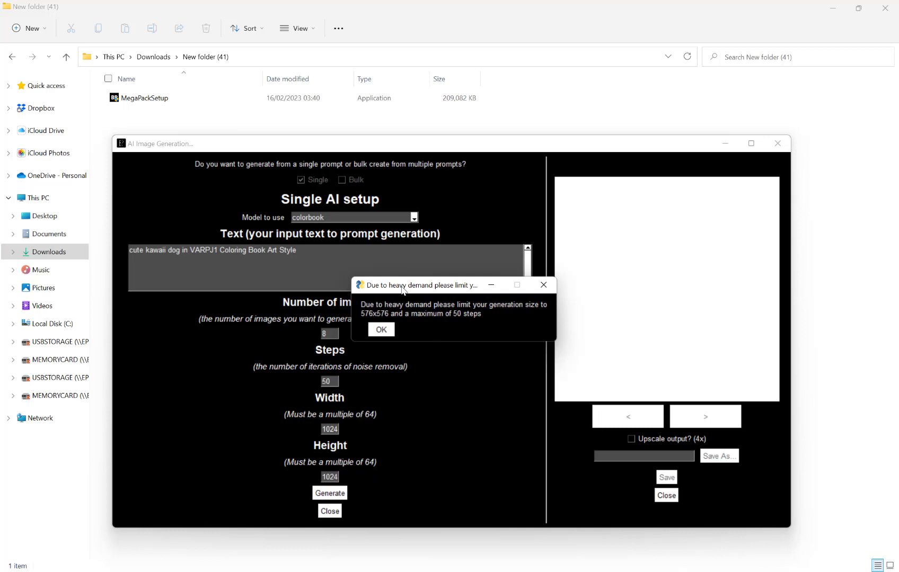
{"action": "left_click_drag", "start_coordinate": [402, 289], "coordinate": [395, 297]}
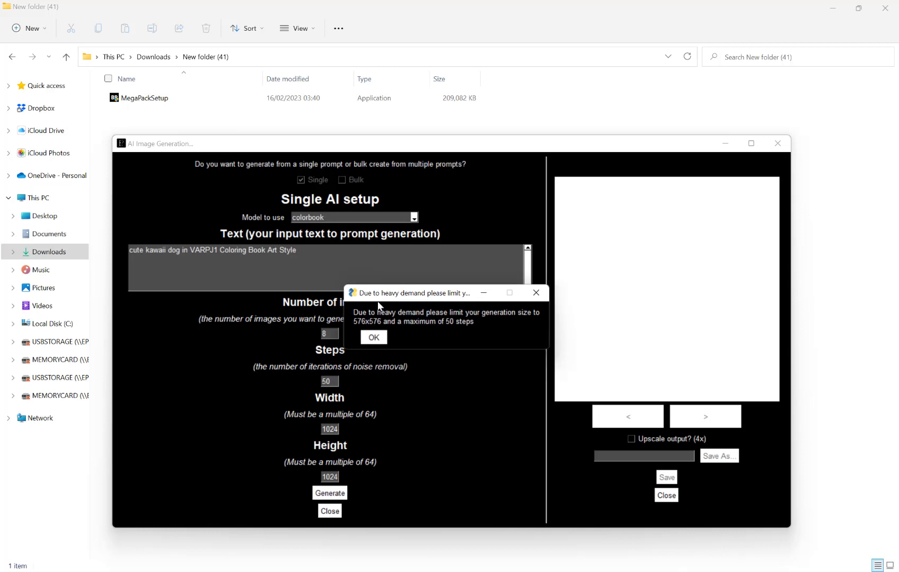
{"action": "left_click", "coordinate": [381, 334]}
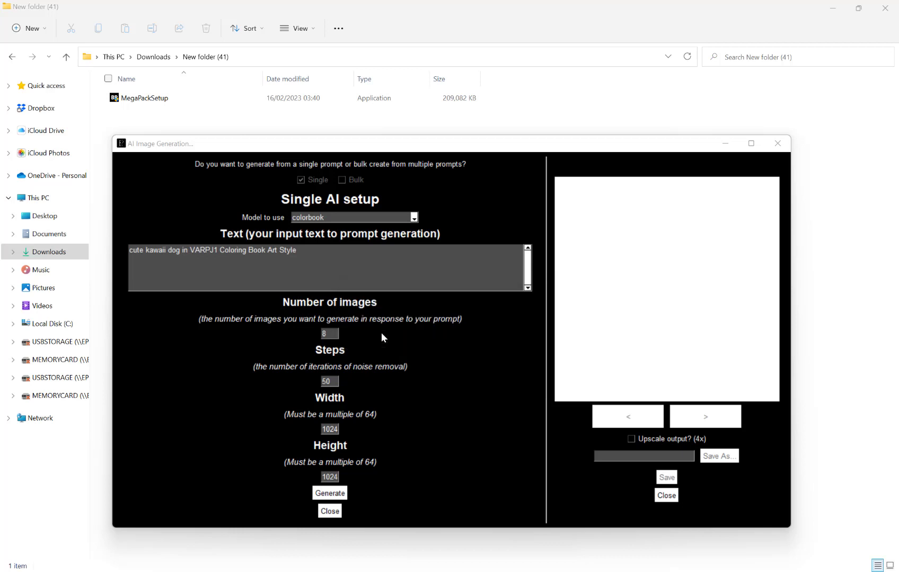
- Set both the image width and height to 576 and generate the images
{"action": "double_click", "coordinate": [330, 429]}
{"action": "type", "text": "576"}
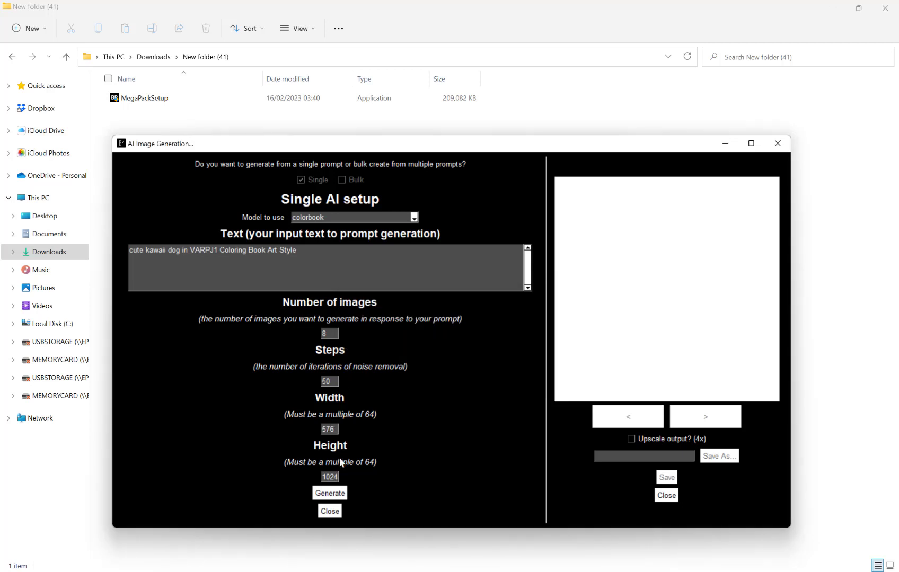
{"action": "double_click", "coordinate": [335, 477]}
{"action": "type", "text": "576"}
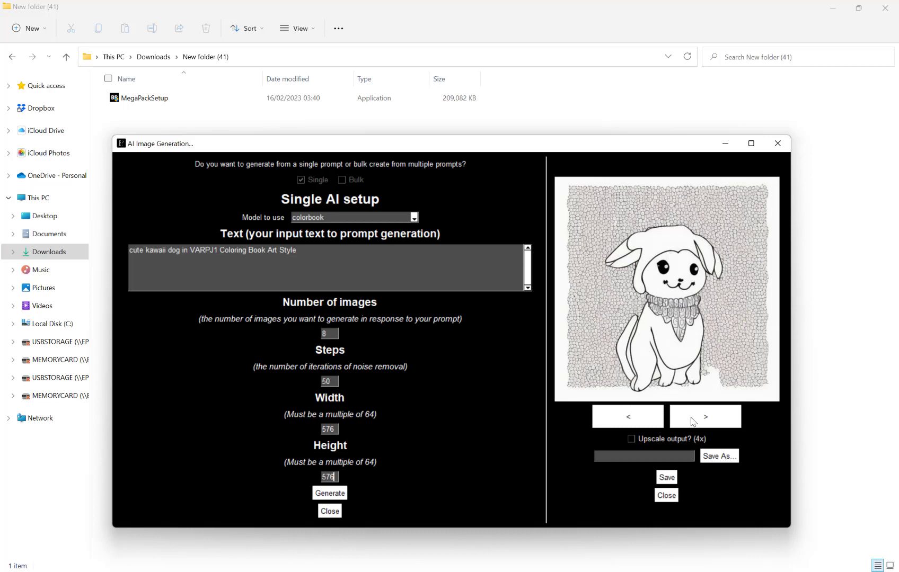
- Page through the generated images and settle on the sitting animal with pointed ears and a large patterned tail
{"action": "left_click", "coordinate": [711, 423]}
{"action": "left_click", "coordinate": [705, 420]}
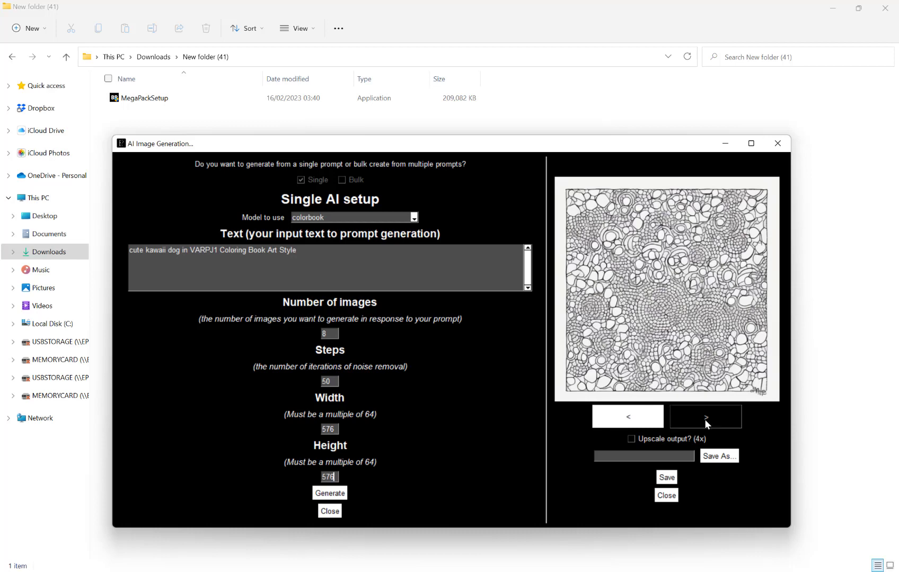
{"action": "left_click", "coordinate": [706, 422]}
{"action": "left_click", "coordinate": [705, 423]}
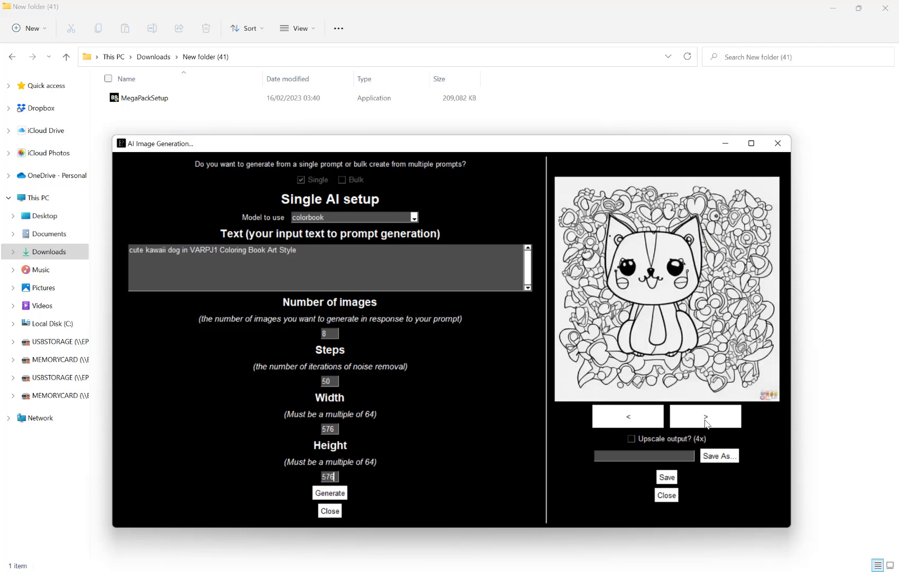
{"action": "left_click", "coordinate": [705, 422]}
{"action": "left_click", "coordinate": [705, 423]}
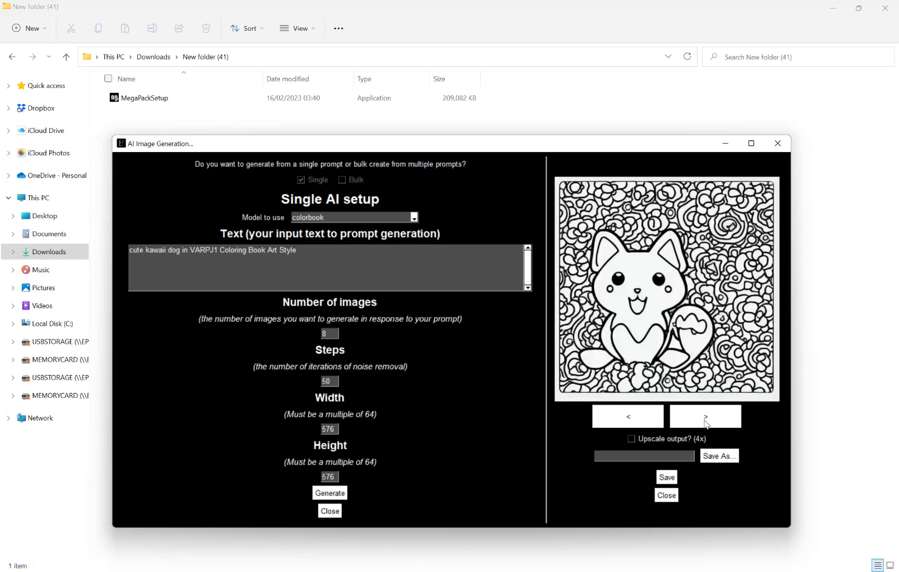
{"action": "left_click", "coordinate": [705, 422]}
{"action": "left_click", "coordinate": [652, 424]}
- Save the displayed image as a PNG file named 1 in New folder (41) inside Downloads
{"action": "left_click", "coordinate": [720, 456]}
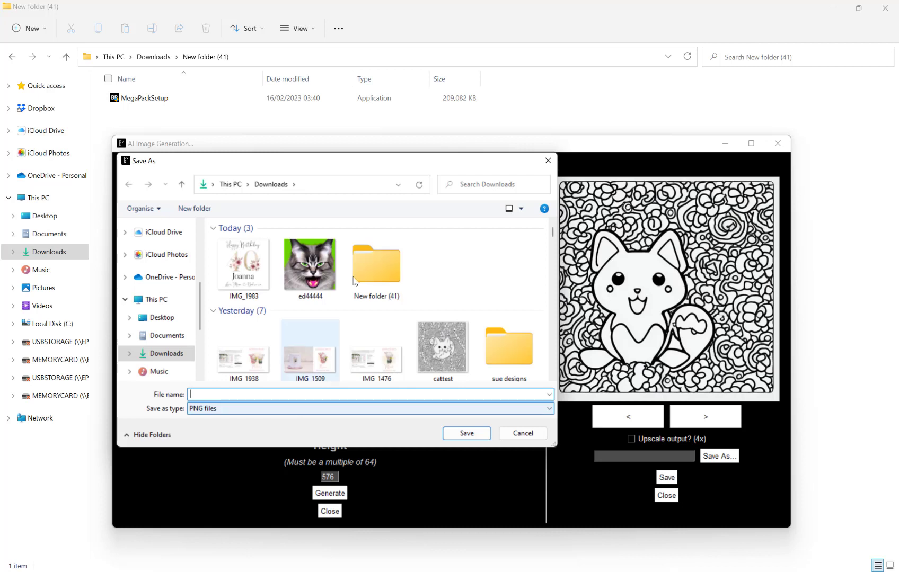
{"action": "double_click", "coordinate": [377, 265]}
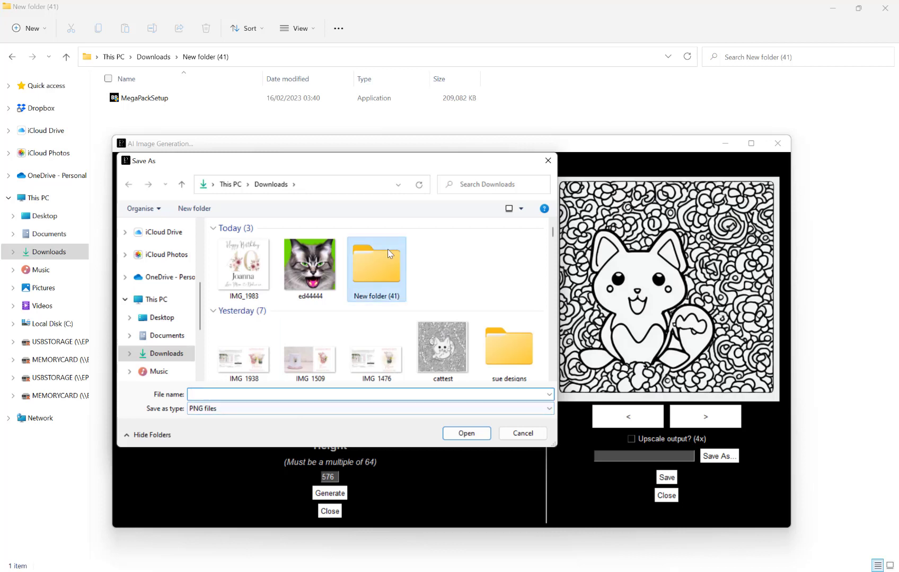
{"action": "left_click", "coordinate": [242, 411]}
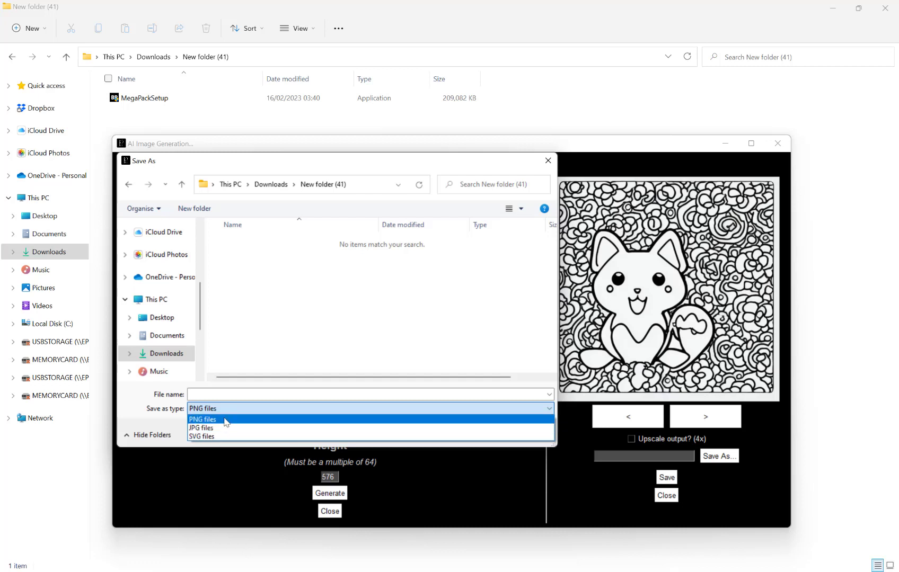
{"action": "left_click", "coordinate": [227, 422]}
{"action": "left_click", "coordinate": [236, 395]}
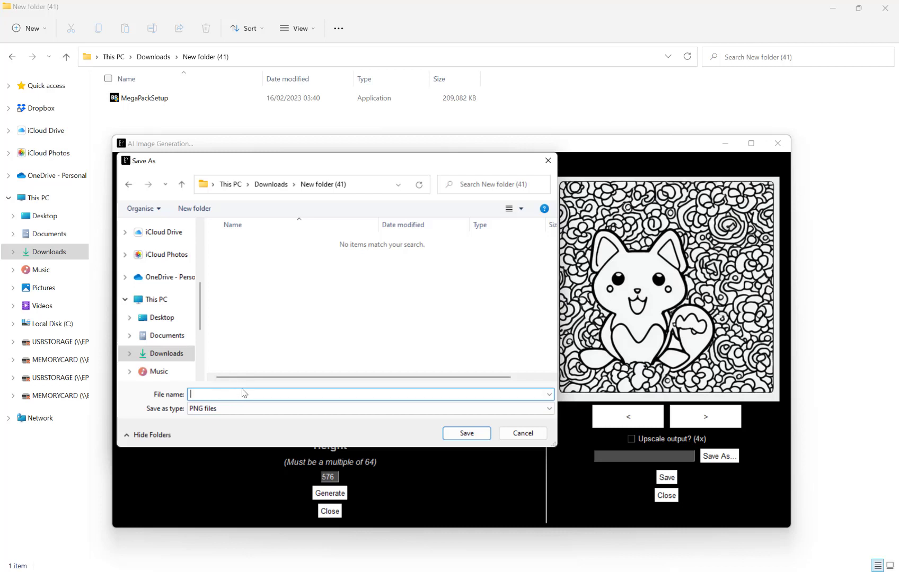
{"action": "left_click", "coordinate": [467, 433]}
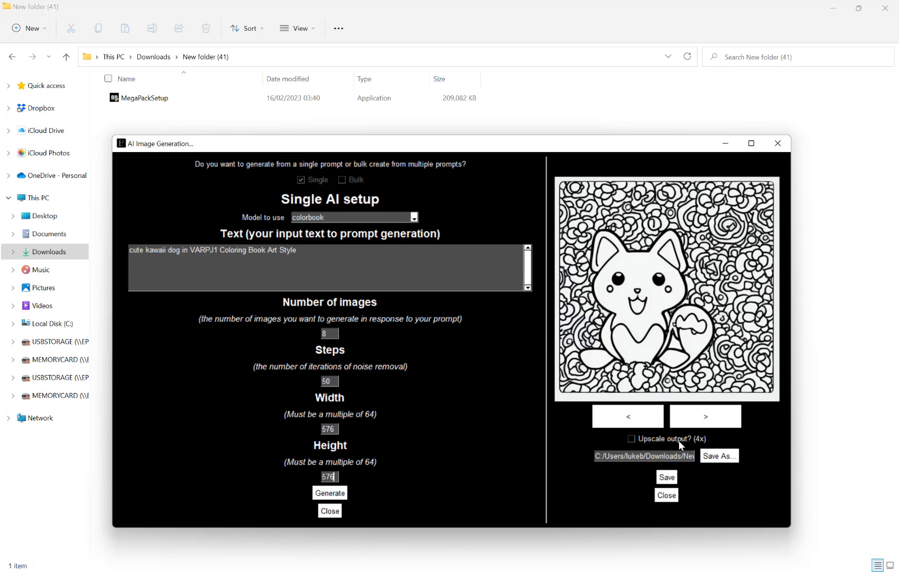
{"action": "left_click", "coordinate": [666, 478]}
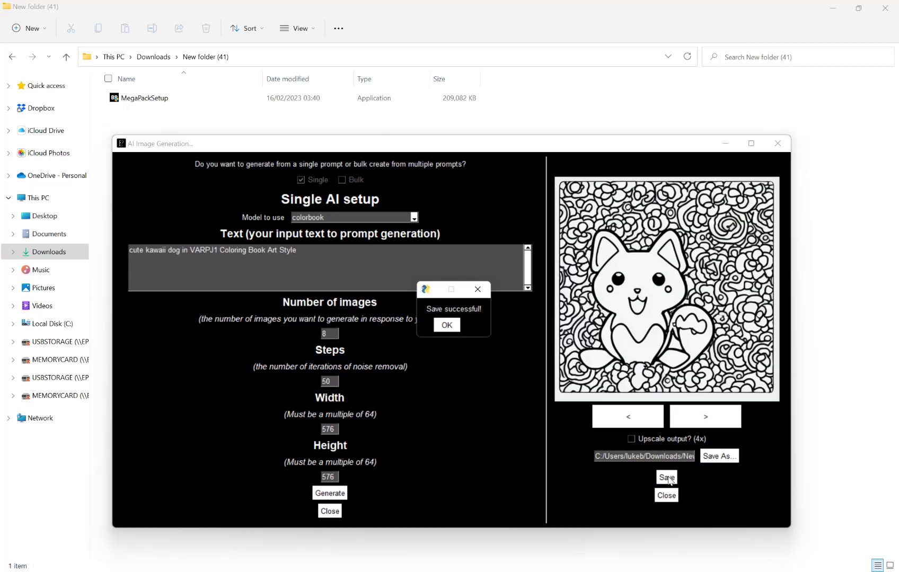
{"action": "left_click", "coordinate": [451, 324]}
- Enable 4x upscaling and save the same image as a PNG file named 1-1 in New folder (41)
{"action": "left_click", "coordinate": [631, 438]}
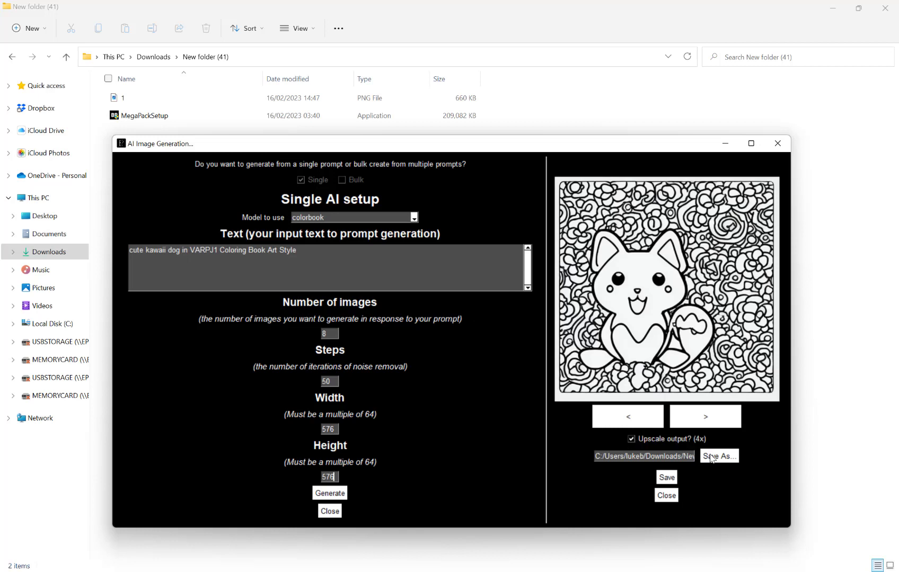
{"action": "left_click", "coordinate": [668, 457]}
{"action": "left_click", "coordinate": [244, 249]}
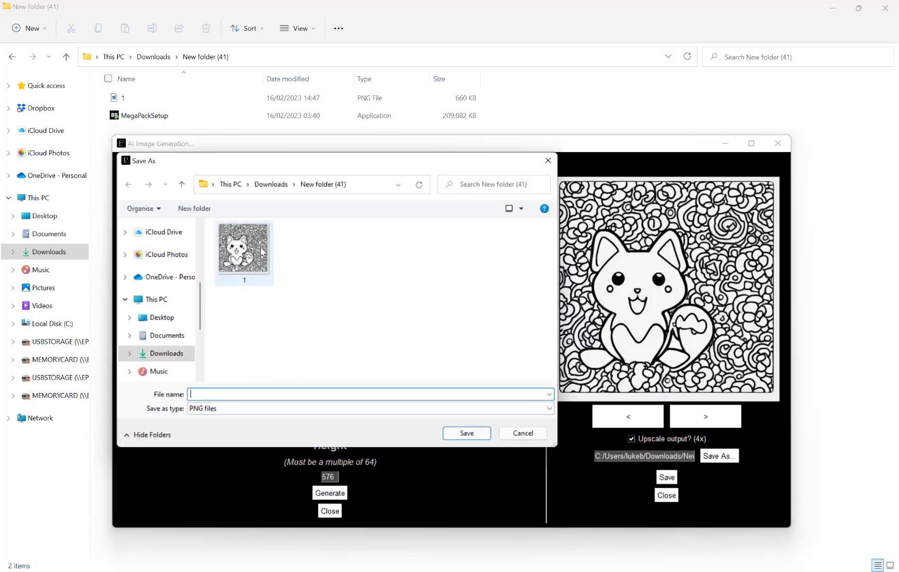
{"action": "left_click", "coordinate": [225, 393]}
{"action": "type", "text": "-1"}
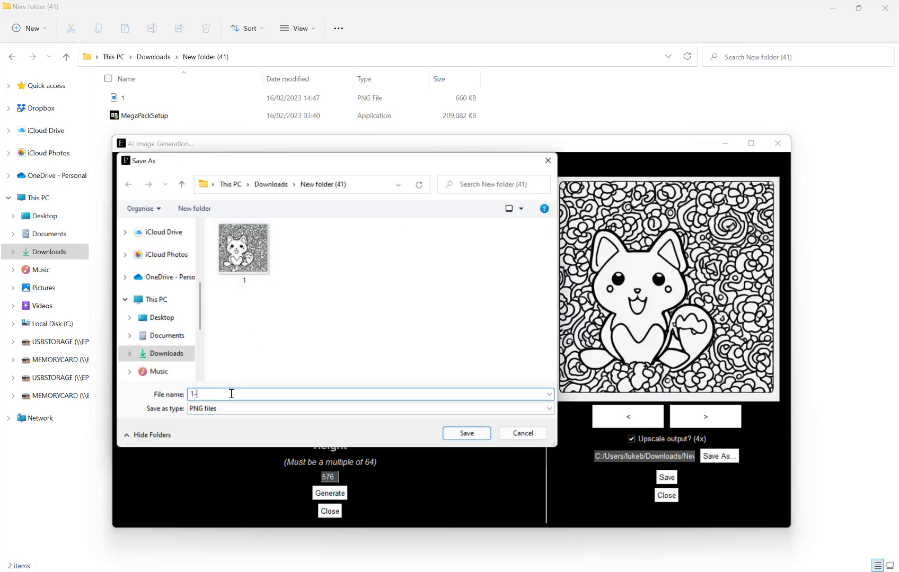
{"action": "left_click", "coordinate": [465, 433]}
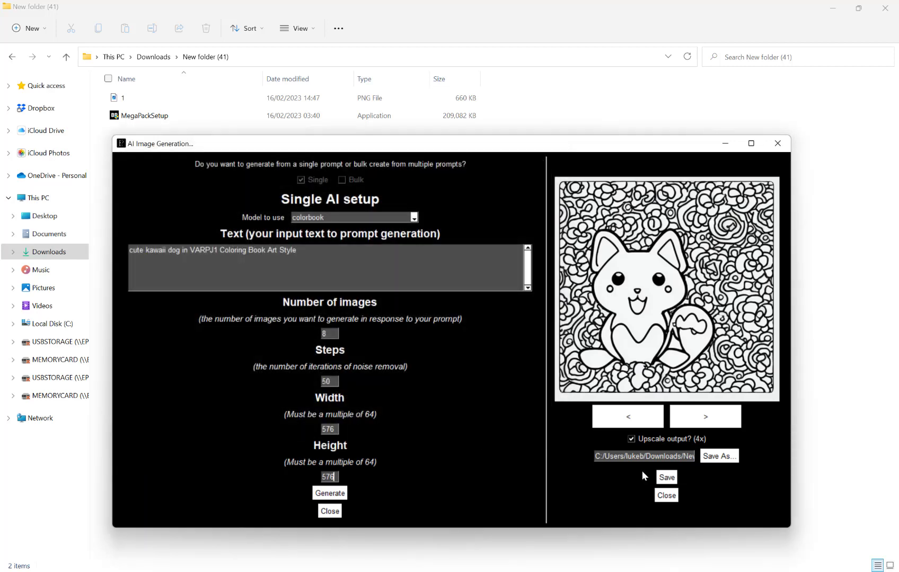
{"action": "left_click", "coordinate": [666, 479]}
{"action": "left_click", "coordinate": [459, 325]}
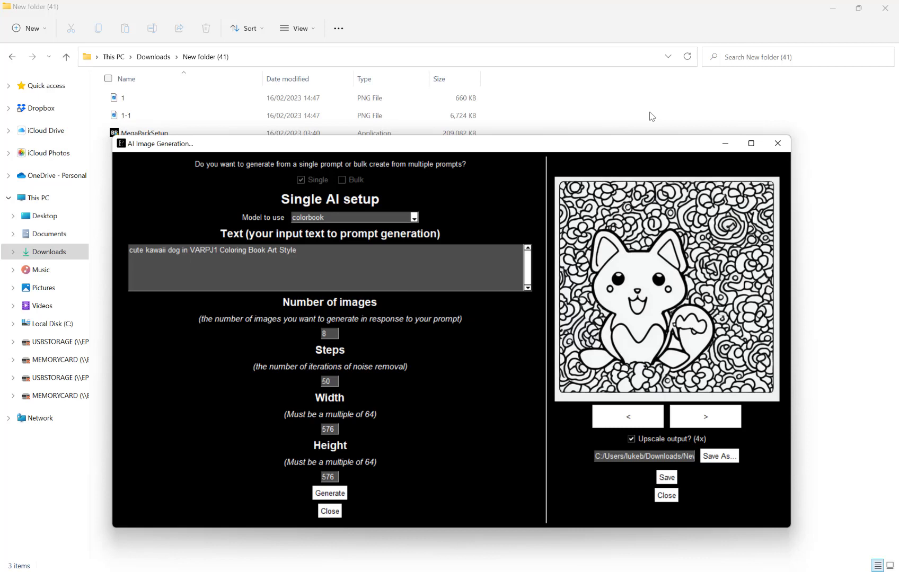
- Open the PNG file 1 from New folder (41) in Paint to view its size, and minimize it again
{"action": "left_click", "coordinate": [834, 206]}
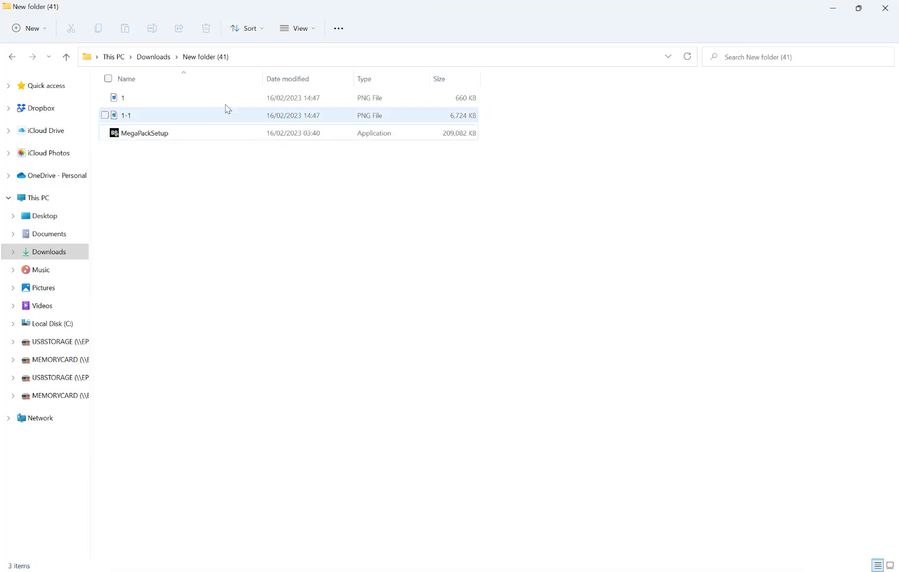
{"action": "left_click", "coordinate": [158, 98]}
{"action": "right_click", "coordinate": [157, 98]}
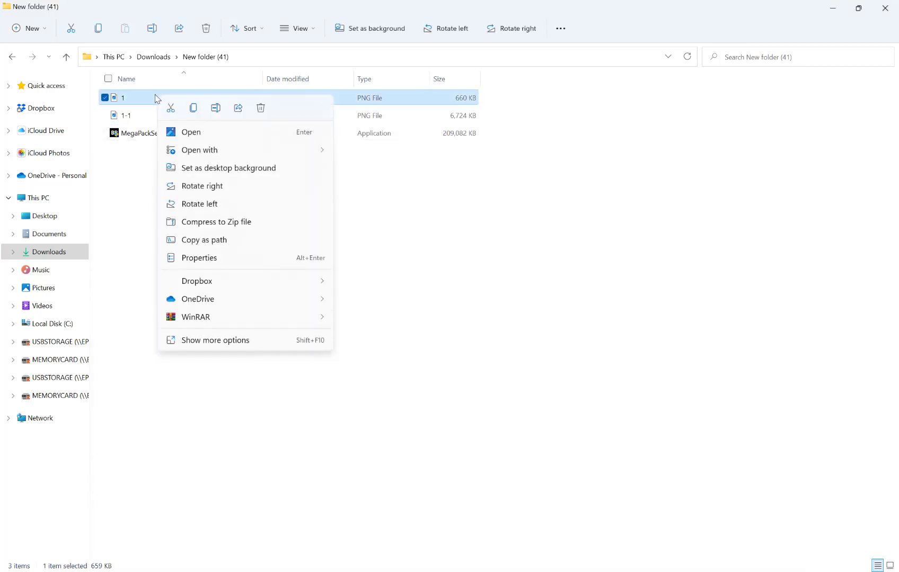
{"action": "left_click", "coordinate": [190, 132]}
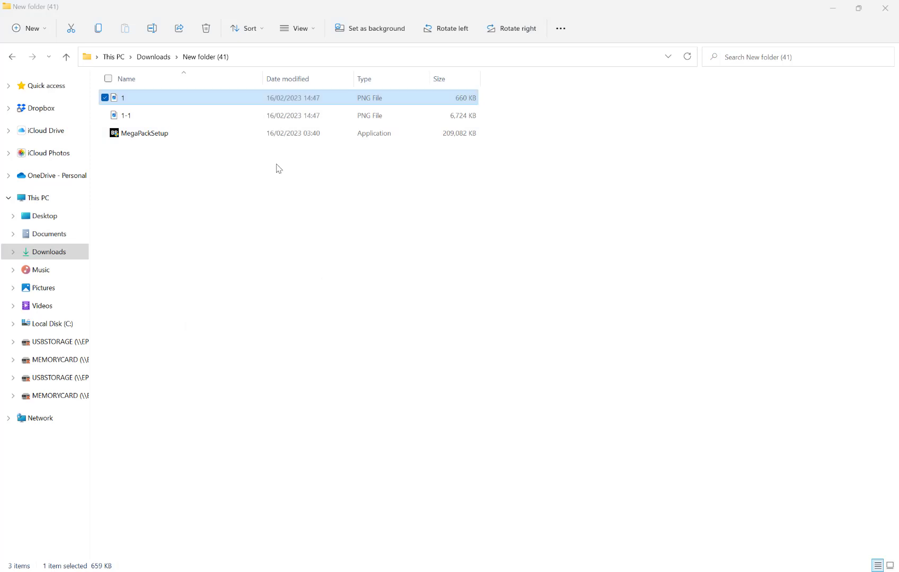
{"action": "right_click", "coordinate": [178, 98]}
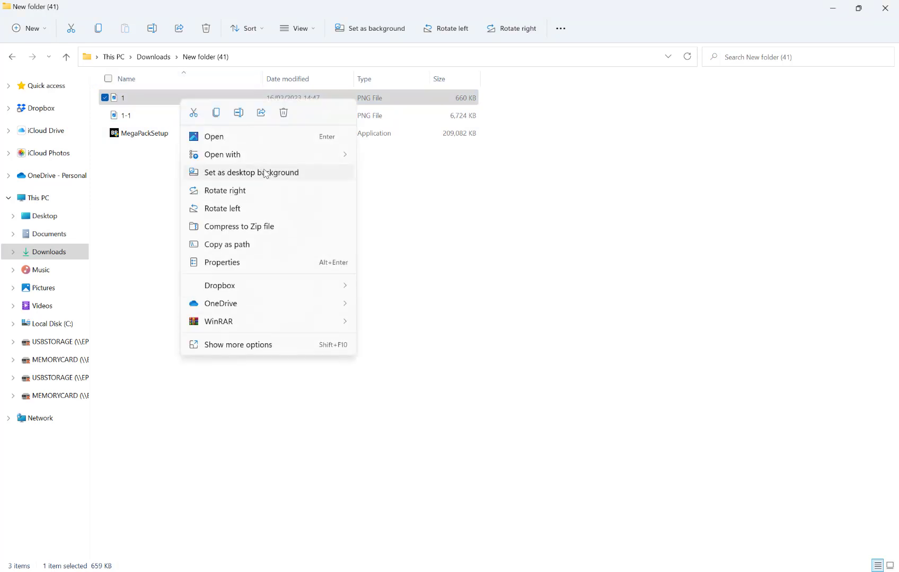
{"action": "mouse_move", "coordinate": [290, 157]}
{"action": "left_click", "coordinate": [409, 225]}
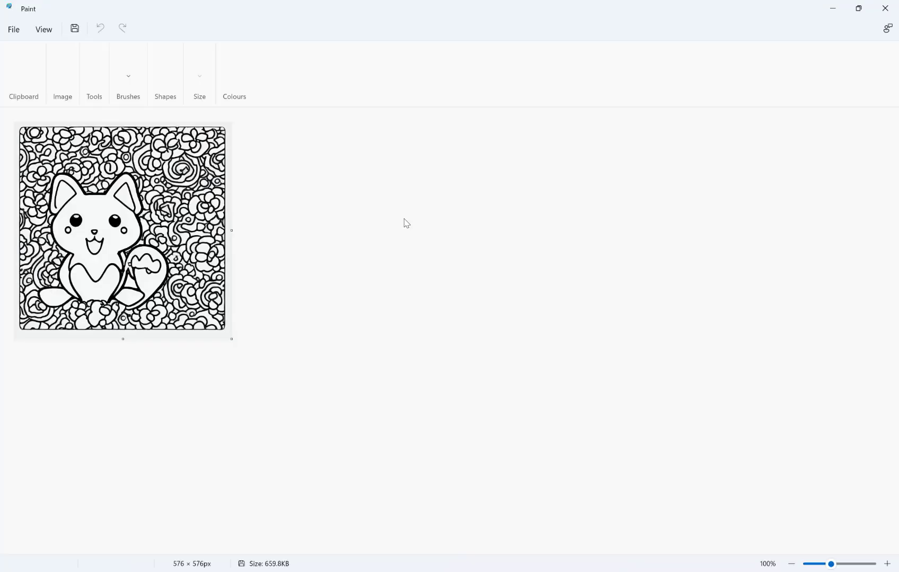
{"action": "left_click", "coordinate": [834, 9]}
- Open the upscaled PNG file 1-1 from New folder (41) in Paint
{"action": "left_click", "coordinate": [193, 117]}
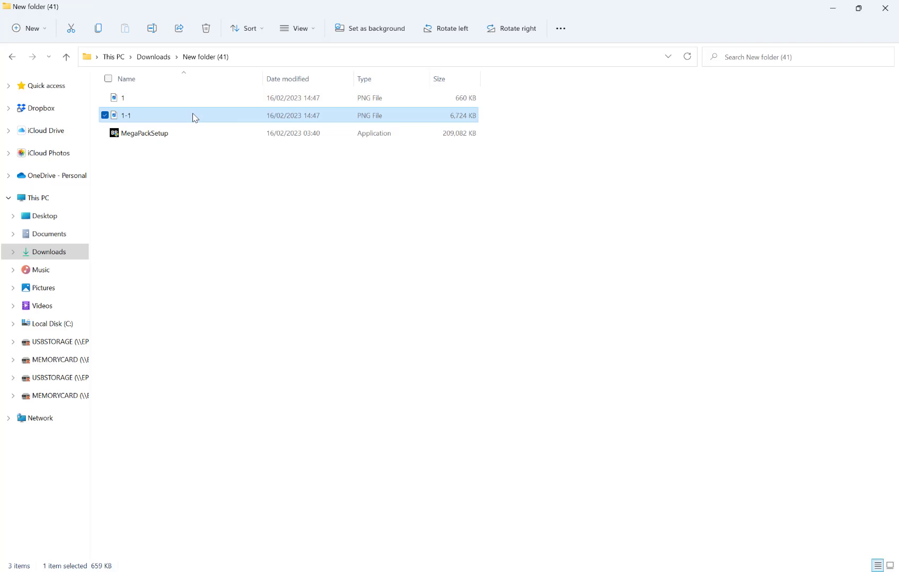
{"action": "right_click", "coordinate": [193, 117]}
{"action": "mouse_move", "coordinate": [313, 168]}
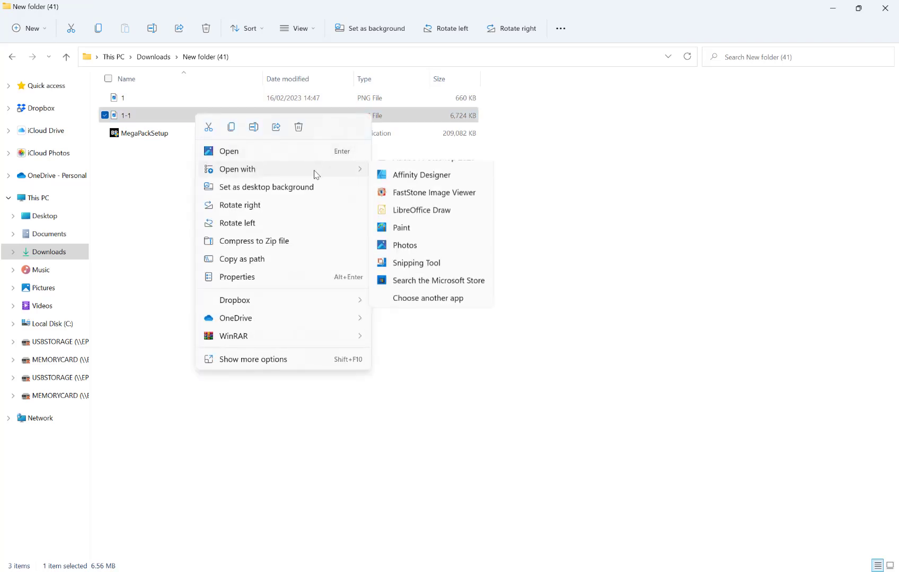
{"action": "left_click", "coordinate": [408, 242]}
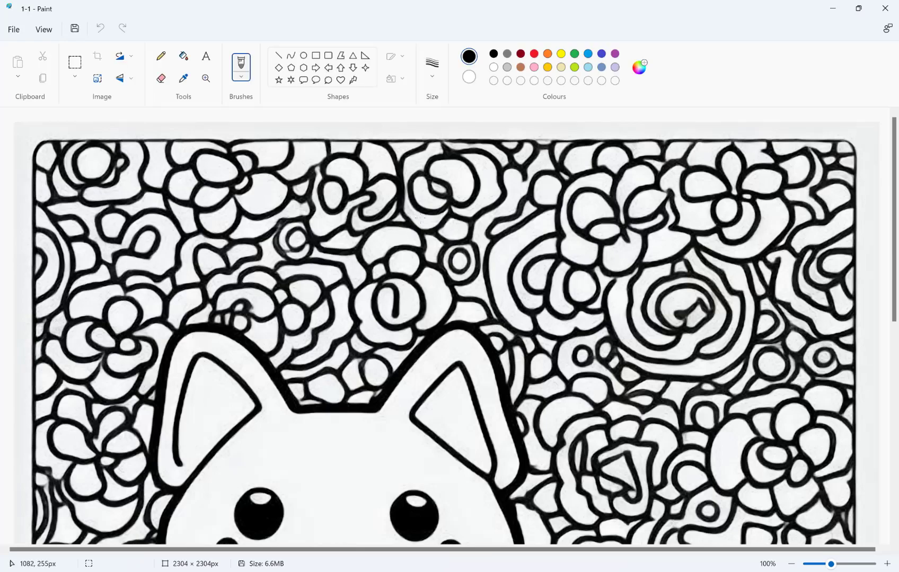
- Examine the size and line quality of the upscaled image across its full height, and minimize Paint
{"action": "scroll", "coordinate": [420, 218], "scroll_direction": "down", "scroll_amount": 5}
{"action": "scroll", "coordinate": [420, 217], "scroll_direction": "up", "scroll_amount": 15}
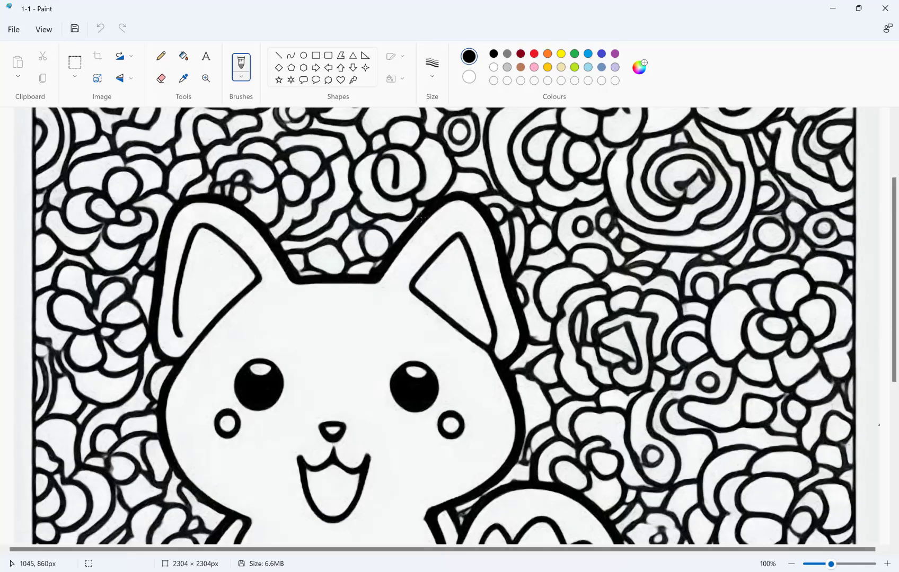
{"action": "scroll", "coordinate": [420, 218], "scroll_direction": "down", "scroll_amount": 15}
{"action": "scroll", "coordinate": [420, 218], "scroll_direction": "up", "scroll_amount": 15}
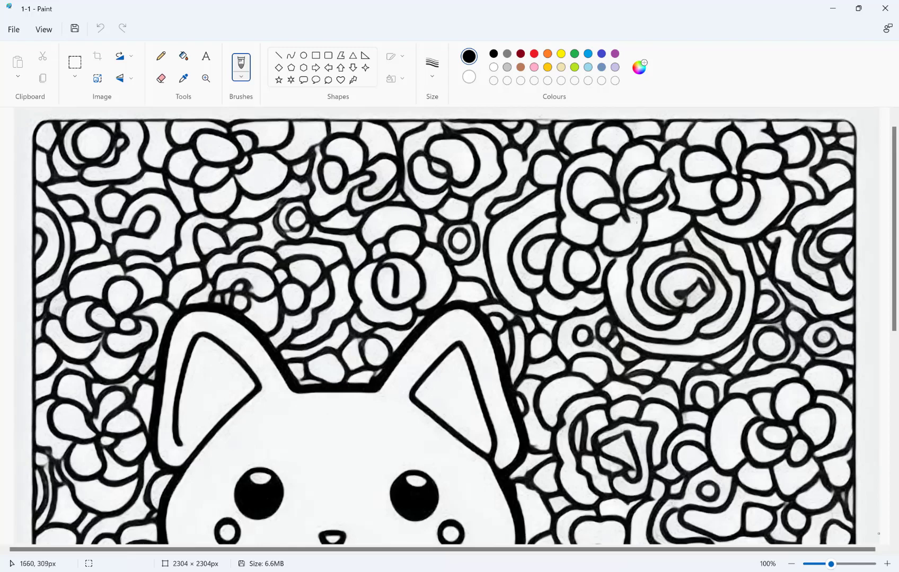
{"action": "scroll", "coordinate": [611, 207], "scroll_direction": "down", "scroll_amount": 15}
{"action": "scroll", "coordinate": [604, 211], "scroll_direction": "up", "scroll_amount": 15}
{"action": "scroll", "coordinate": [562, 273], "scroll_direction": "down", "scroll_amount": 10}
{"action": "scroll", "coordinate": [477, 272], "scroll_direction": "up", "scroll_amount": 10}
{"action": "left_click", "coordinate": [833, 8]}
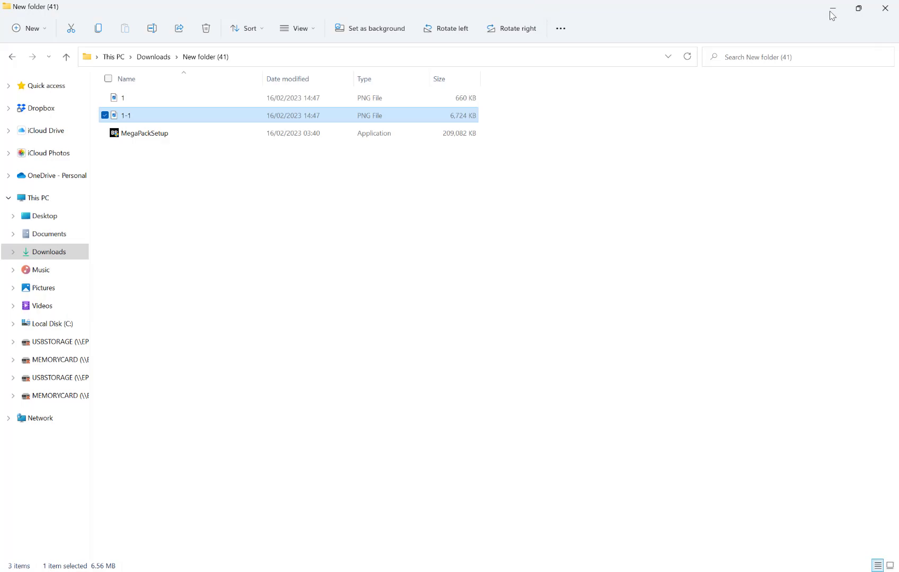
- Switch to the AI Image Generation window and save the displayed image as a B&W SVG file named 123 in New folder (41)
{"action": "mouse_move", "coordinate": [629, 570]}
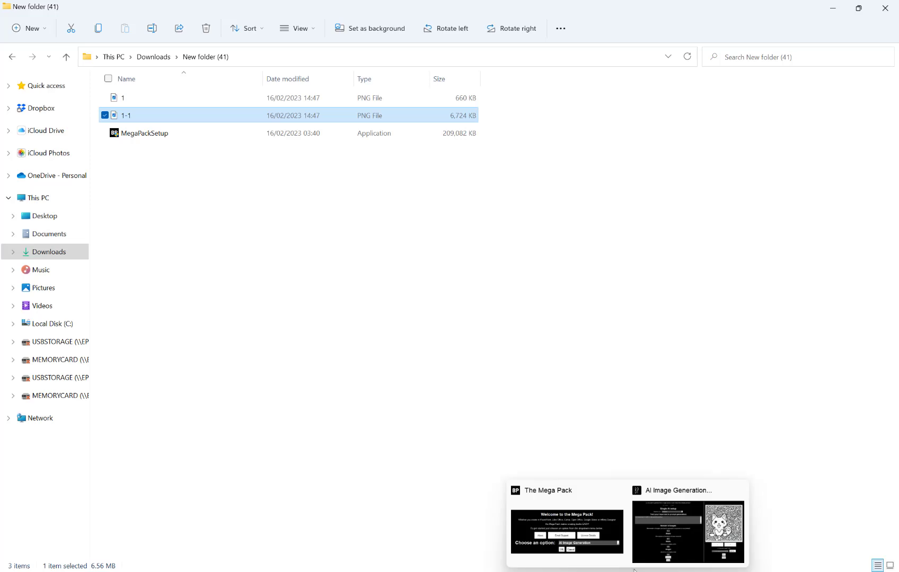
{"action": "left_click", "coordinate": [679, 538]}
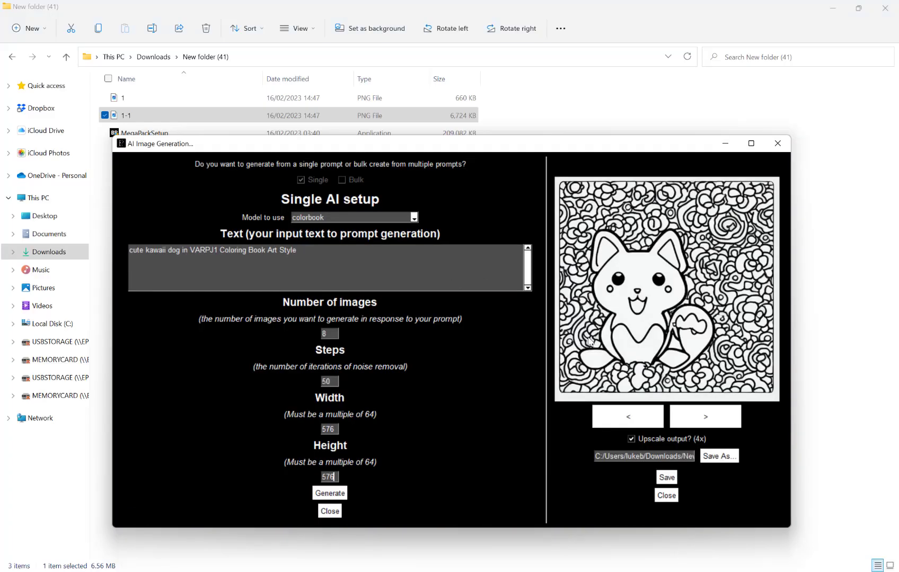
{"action": "left_click", "coordinate": [730, 459]}
{"action": "left_click", "coordinate": [225, 409]}
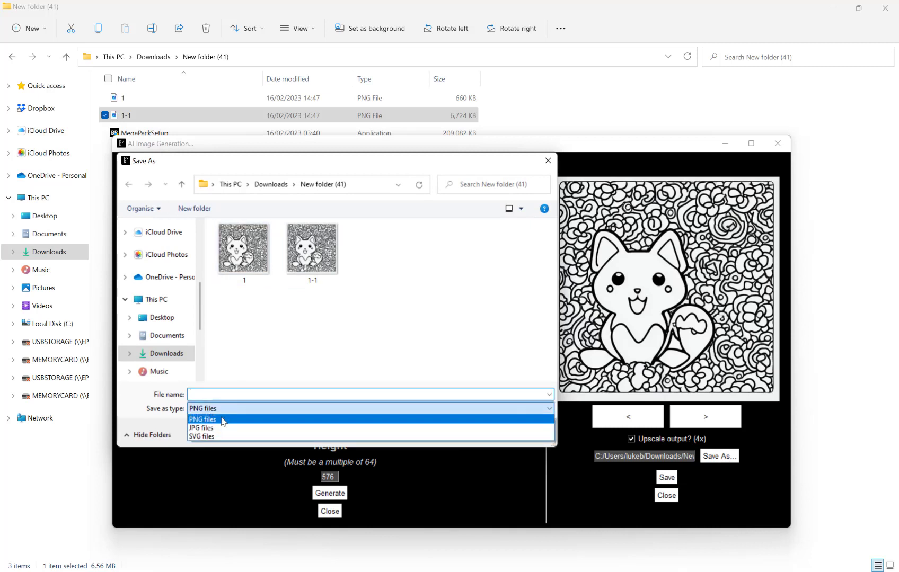
{"action": "left_click", "coordinate": [220, 433]}
{"action": "left_click", "coordinate": [224, 394]}
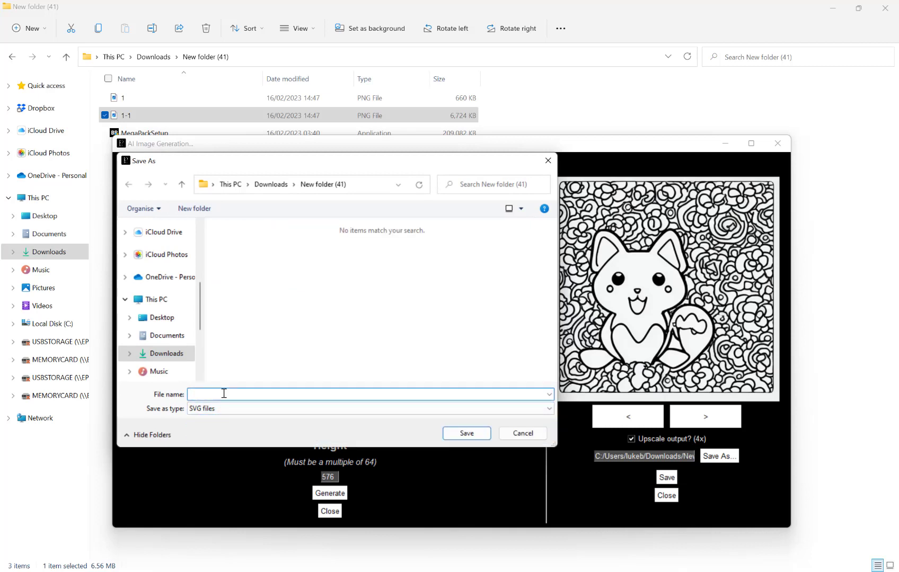
{"action": "type", "text": "123"}
{"action": "left_click", "coordinate": [465, 434]}
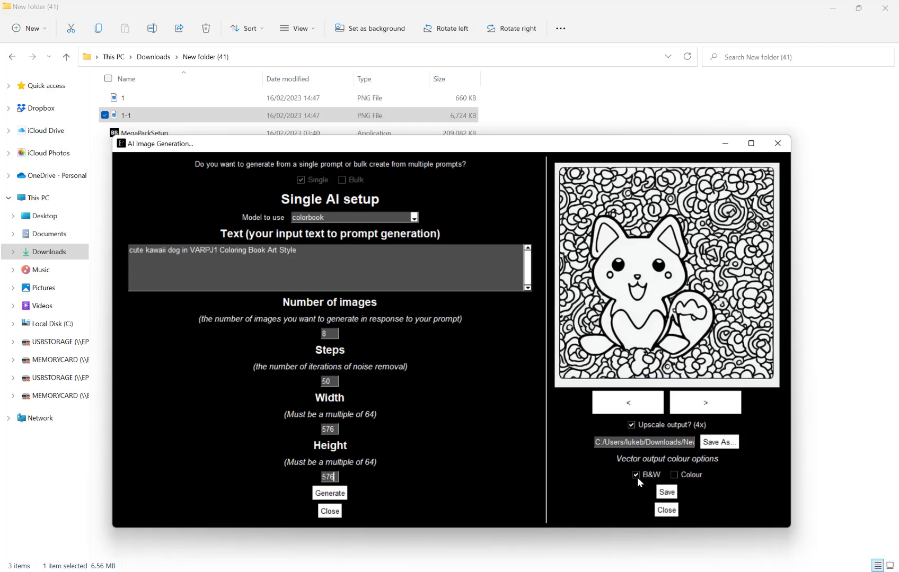
{"action": "left_click", "coordinate": [673, 496]}
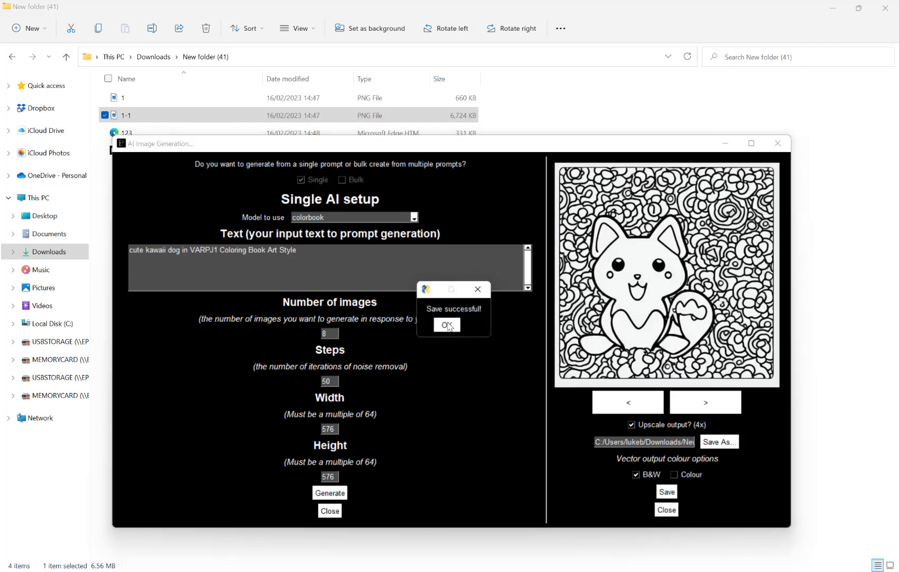
{"action": "left_click", "coordinate": [449, 327]}
- Open the SVG file 123 in Edge and examine the smoothness of its outlines at different magnifications
{"action": "left_click", "coordinate": [438, 133]}
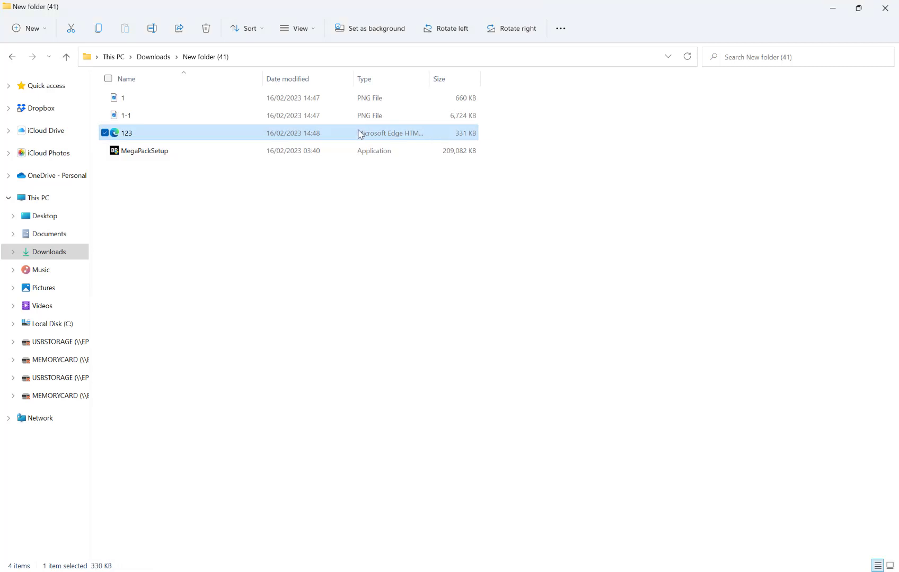
{"action": "double_click", "coordinate": [358, 134]}
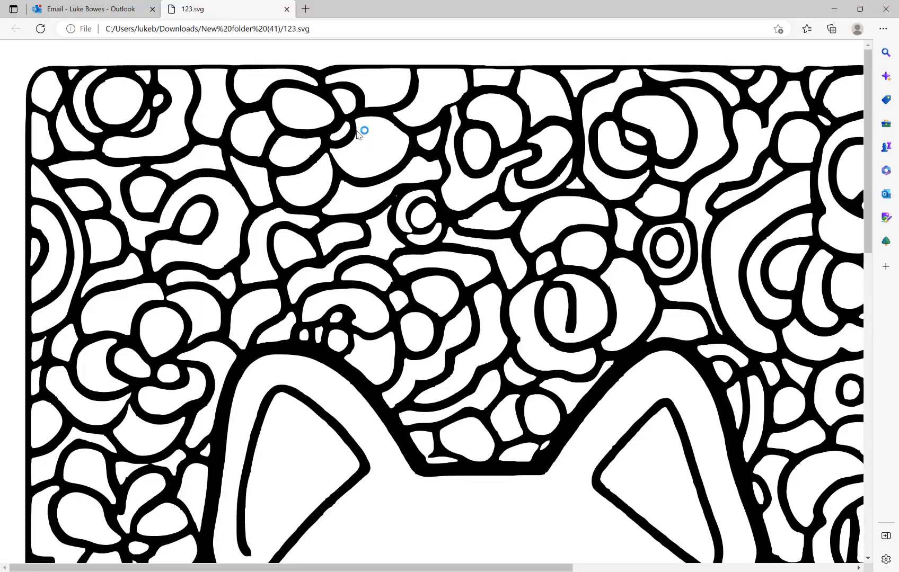
{"action": "scroll", "coordinate": [528, 199], "scroll_direction": "down", "scroll_amount": 15}
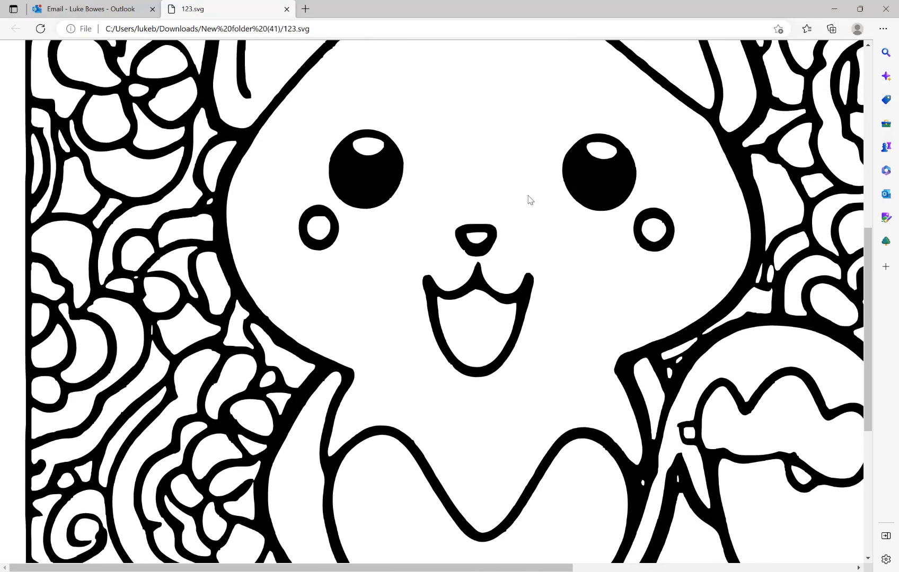
{"action": "scroll", "coordinate": [528, 199], "scroll_direction": "up", "scroll_amount": 8}
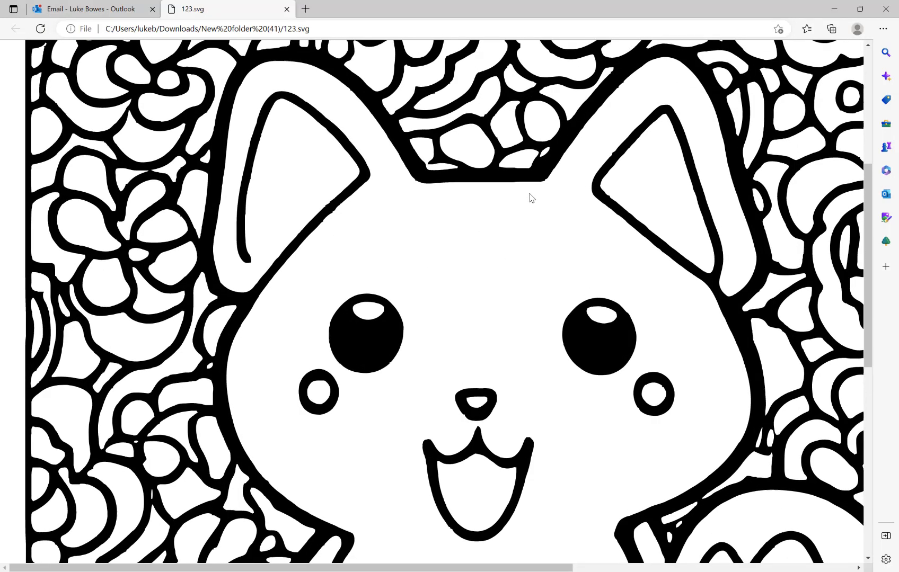
{"action": "scroll", "coordinate": [531, 197], "scroll_direction": "up", "scroll_amount": 9, "text": "ctrl"}
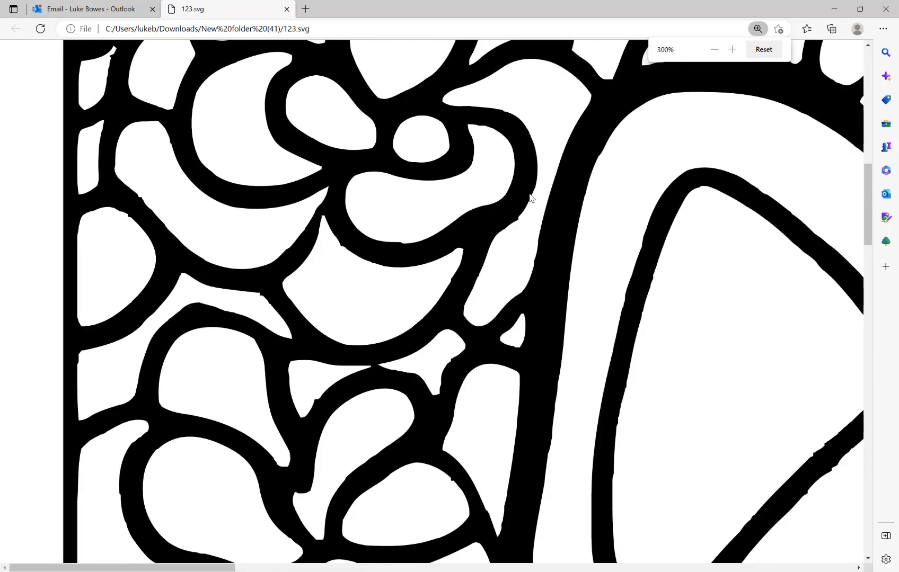
{"action": "scroll", "coordinate": [537, 195], "scroll_direction": "down", "scroll_amount": 10, "text": "ctrl"}
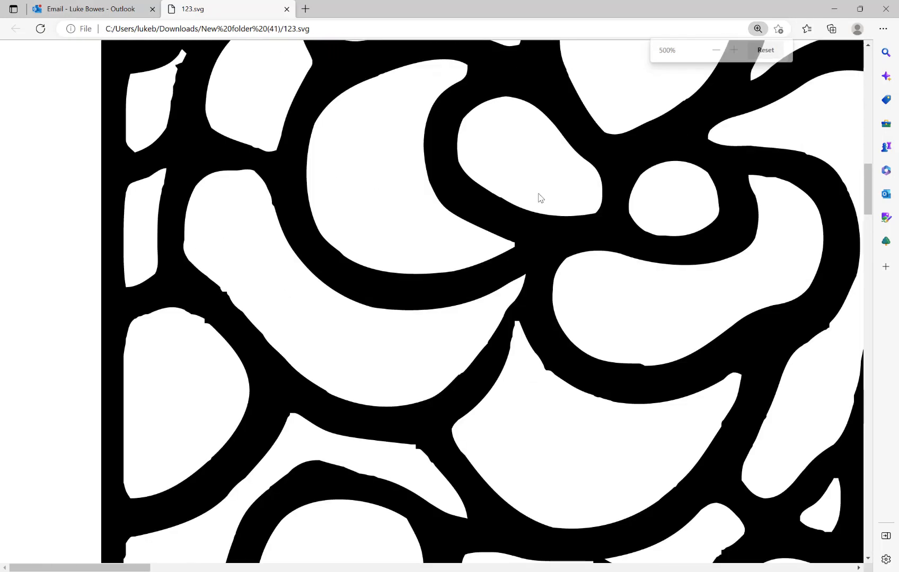
{"action": "scroll", "coordinate": [573, 218], "scroll_direction": "down", "scroll_amount": 2, "text": "ctrl"}
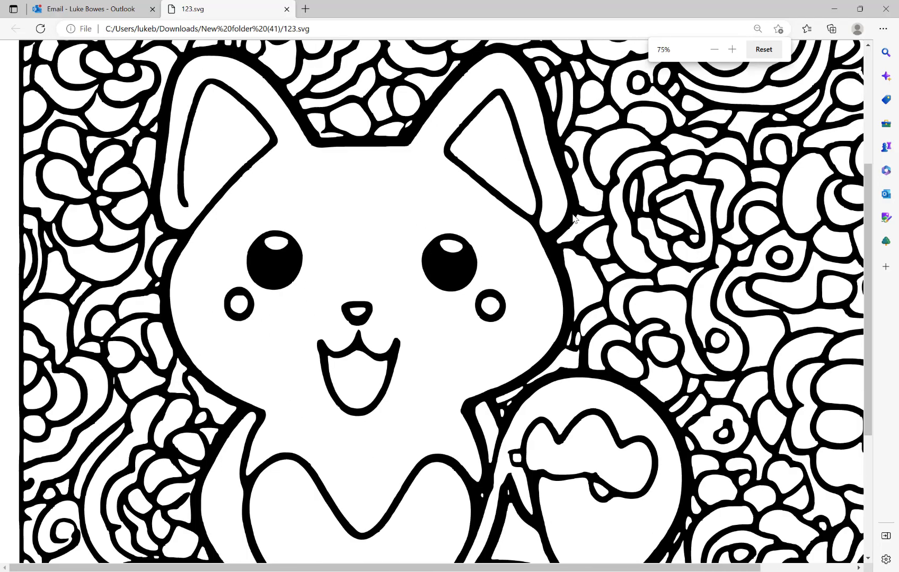
{"action": "scroll", "coordinate": [574, 217], "scroll_direction": "up", "scroll_amount": 7, "text": "ctrl"}
{"action": "scroll", "coordinate": [590, 226], "scroll_direction": "up", "scroll_amount": 4, "text": "ctrl"}
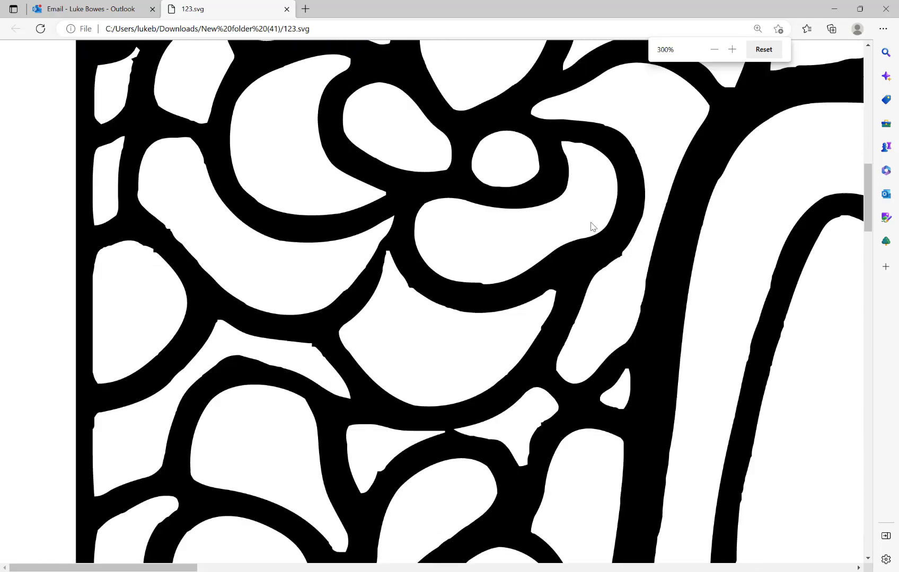
{"action": "scroll", "coordinate": [591, 226], "scroll_direction": "down", "scroll_amount": 2, "text": "ctrl"}
{"action": "scroll", "coordinate": [593, 227], "scroll_direction": "down", "scroll_amount": 10, "text": "ctrl"}
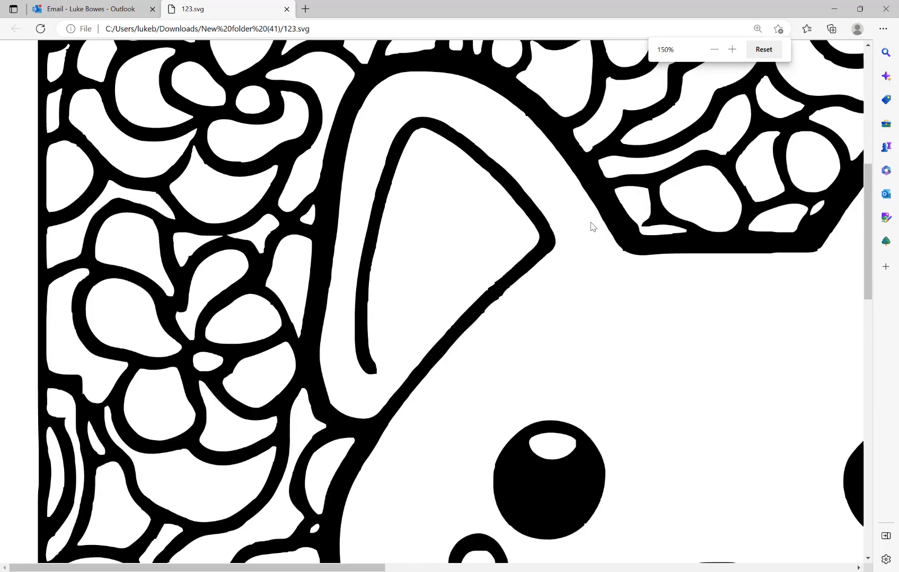